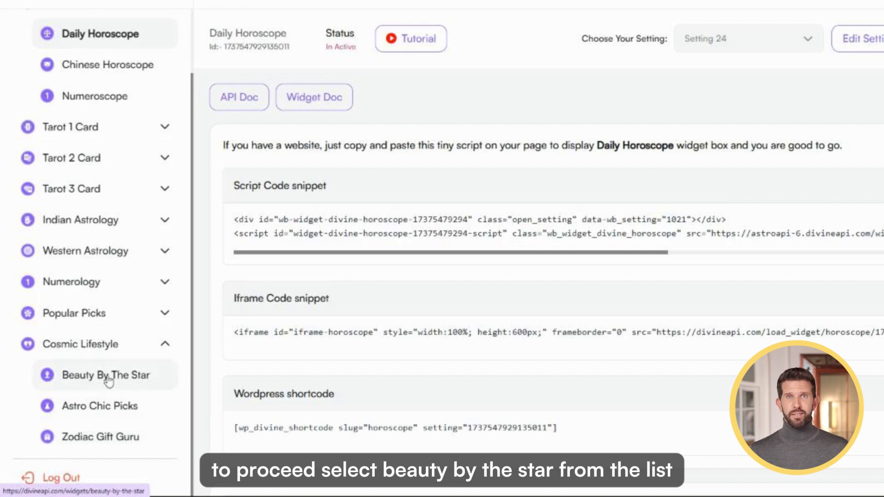
Open the Beauty By The Star widget from the Cosmic Lifestyle group and copy a widget's script code snippet.
{"action": "left_click", "coordinate": [109, 377]}
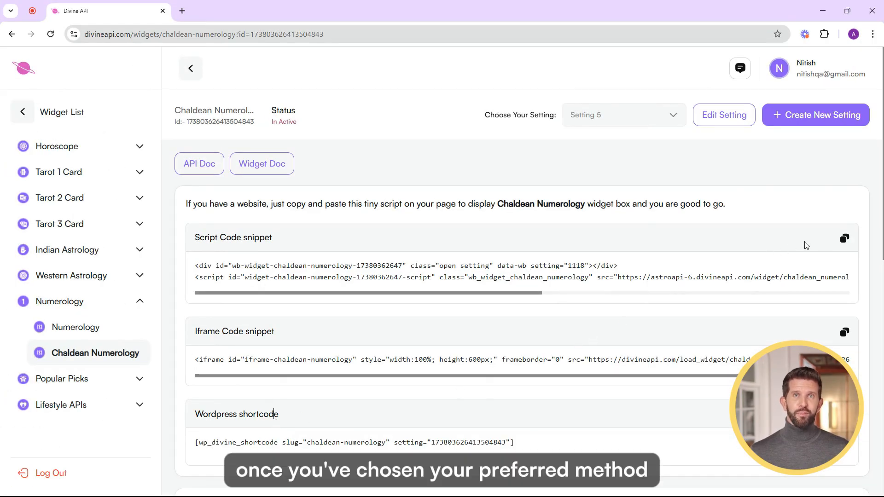
{"action": "left_click", "coordinate": [845, 239]}
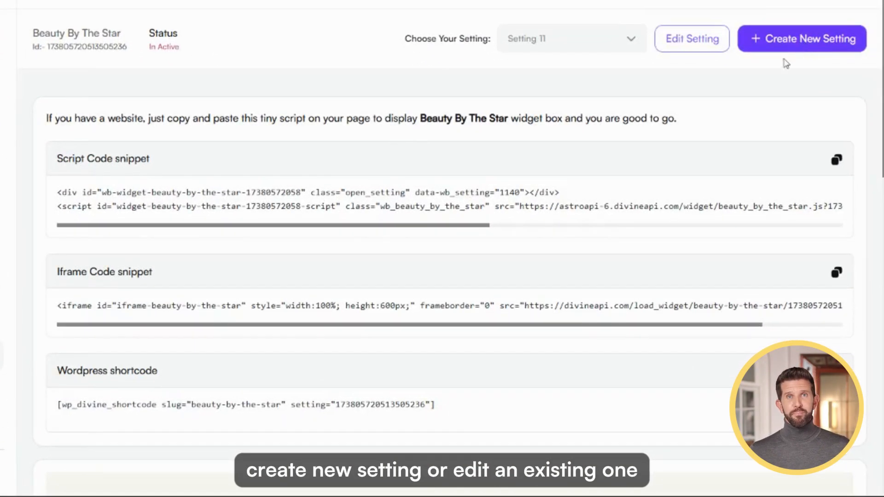
Choose a saved setting for the Beauty By The Star widget and open it for editing.
{"action": "left_click", "coordinate": [567, 48]}
{"action": "left_click", "coordinate": [579, 44]}
{"action": "left_click", "coordinate": [686, 49]}
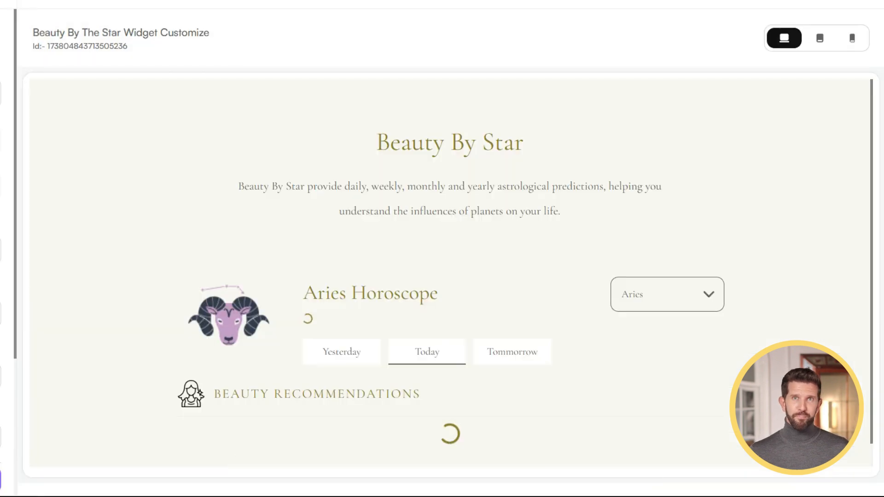
Rename the widget setting as "Beauty By star - Custom".
{"action": "left_click", "coordinate": [113, 90]}
{"action": "key", "text": "BackSpace"}
{"action": "key", "text": "BackSpace"}
{"action": "key", "text": "BackSpace"}
{"action": "key", "text": "BackSpace"}
{"action": "key", "text": "BackSpace"}
{"action": "key", "text": "BackSpace"}
{"action": "key", "text": "BackSpace"}
{"action": "key", "text": "BackSpace"}
{"action": "key", "text": "BackSpace"}
{"action": "type", "text": "Beauty By star - Custom"}
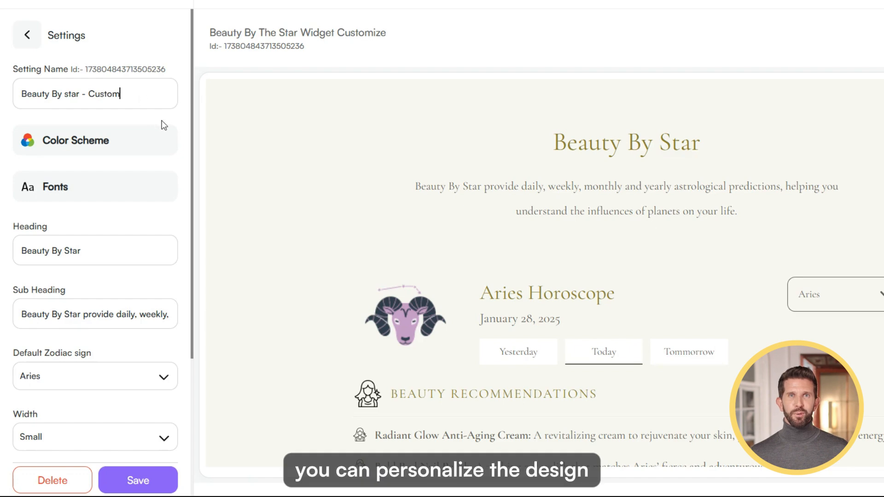
Apply the Evergreen colour theme with its Light Accent scheme to the widget and return to the settings.
{"action": "left_click", "coordinate": [115, 140]}
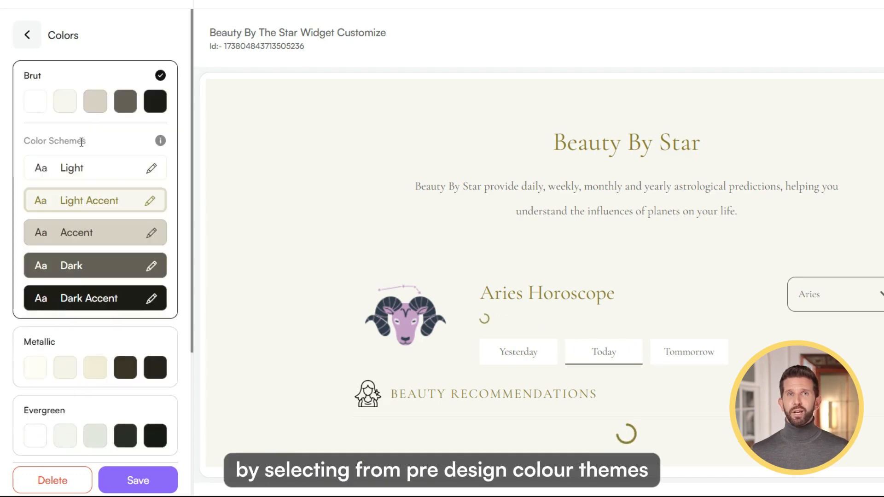
{"action": "scroll", "coordinate": [89, 313], "scroll_direction": "down", "scroll_amount": 4}
{"action": "left_click", "coordinate": [89, 345]}
{"action": "scroll", "coordinate": [92, 239], "scroll_direction": "up", "scroll_amount": 5}
{"action": "left_click", "coordinate": [95, 212]}
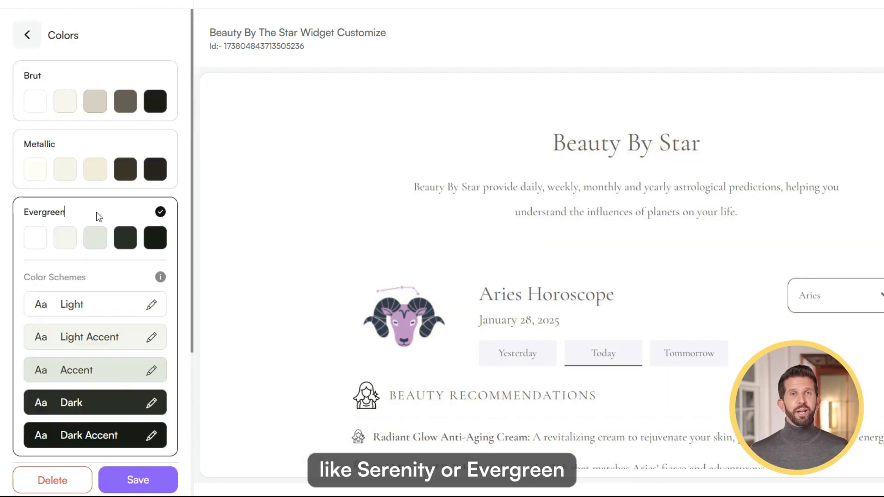
{"action": "left_click", "coordinate": [98, 336]}
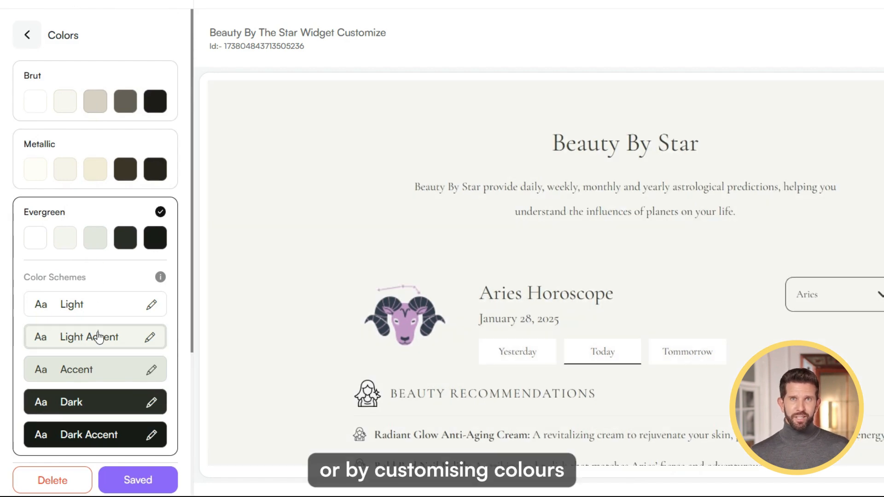
{"action": "left_click", "coordinate": [27, 34]}
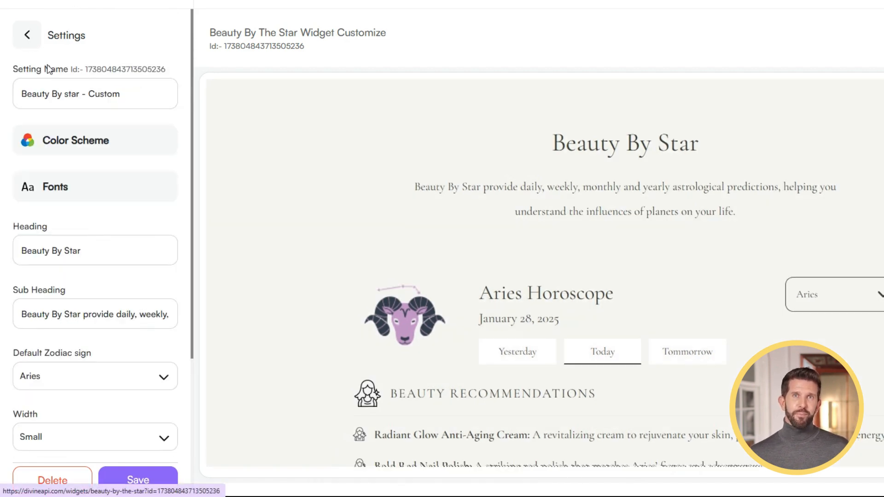
Change the widget's font to Montserrat.
{"action": "left_click", "coordinate": [62, 194]}
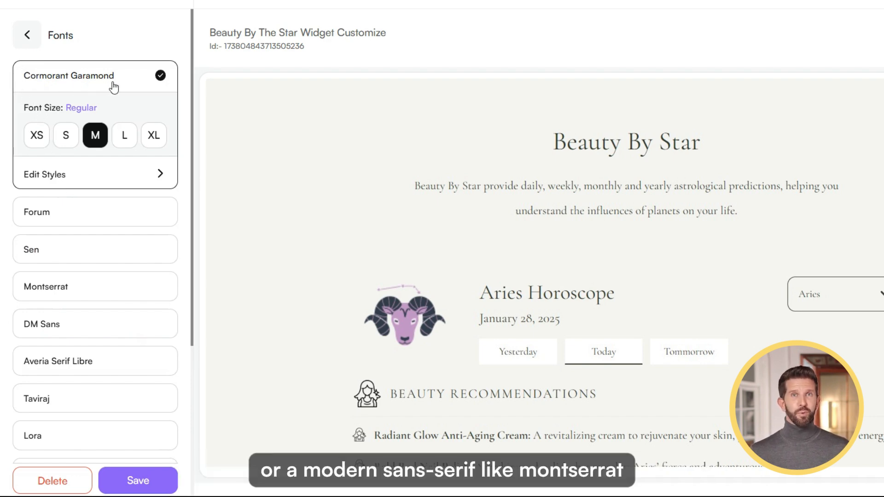
{"action": "left_click", "coordinate": [84, 288]}
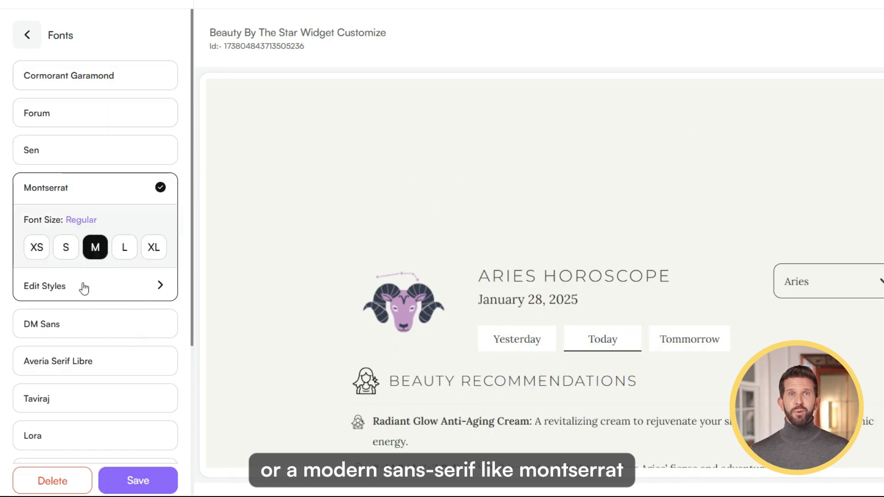
Replace the widget heading with "Discover Your Zodiac's Beauty".
{"action": "triple_click", "coordinate": [46, 254]}
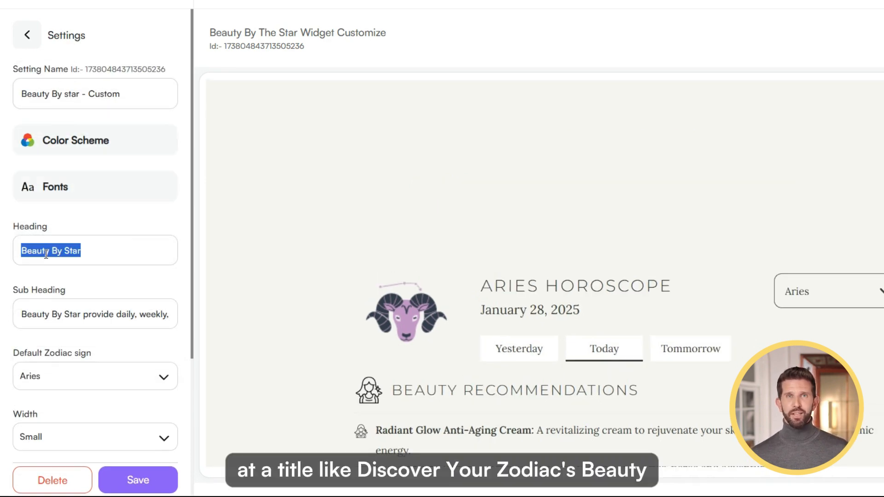
{"action": "key", "text": "BackSpace"}
{"action": "type", "text": "Discover Your Zodiac's Beauty"}
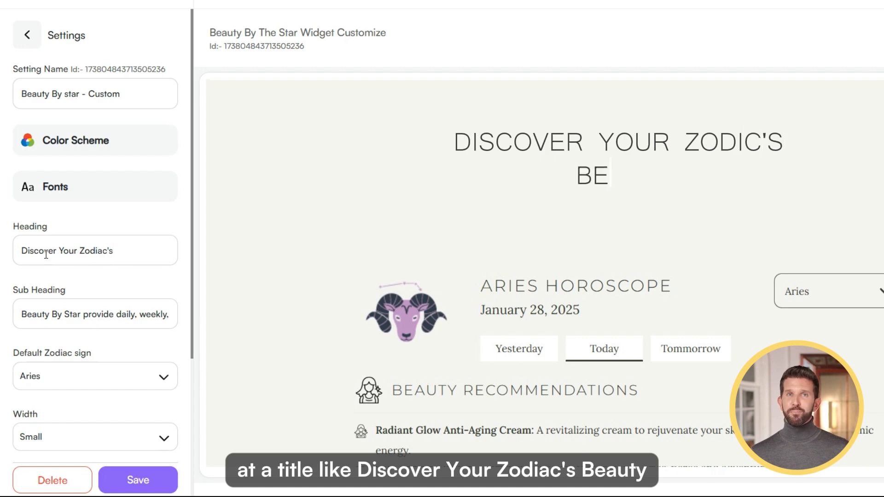
Replace the sub heading with "Explore personalized beauty tips and horoscope recommendations based on your zodiac sign.".
{"action": "triple_click", "coordinate": [84, 318]}
{"action": "key", "text": "BackSpace"}
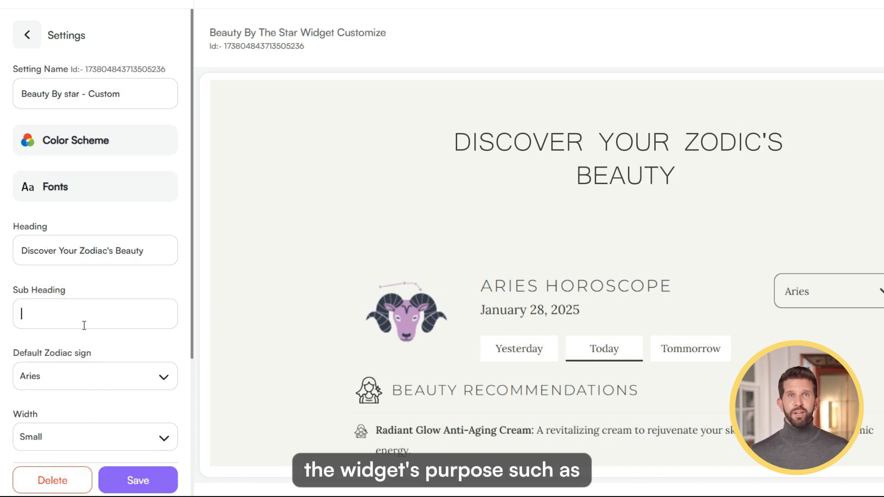
{"action": "type", "text": "Explore personali"}
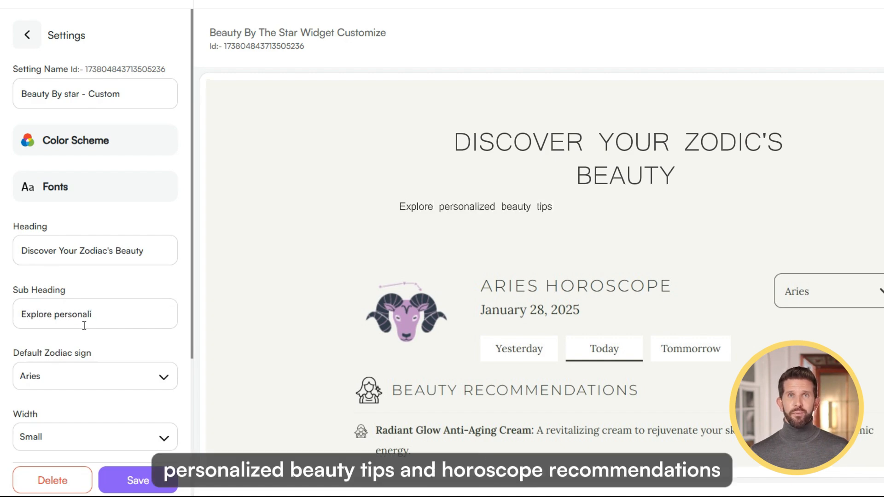
{"action": "type", "text": "zed beauty tips and horoscope recommendations based on your"}
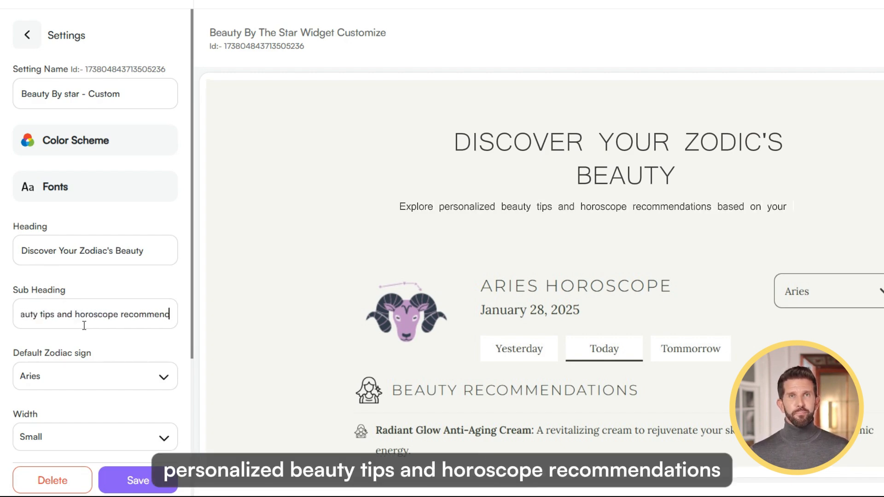
{"action": "type", "text": " zodiac s"}
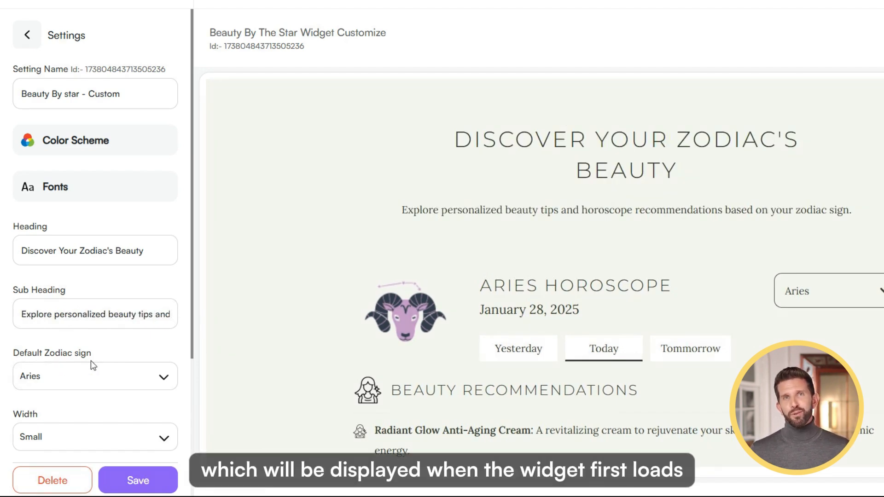
Choose Aries as the default zodiac sign and set the widget width to Large.
{"action": "left_click", "coordinate": [92, 376]}
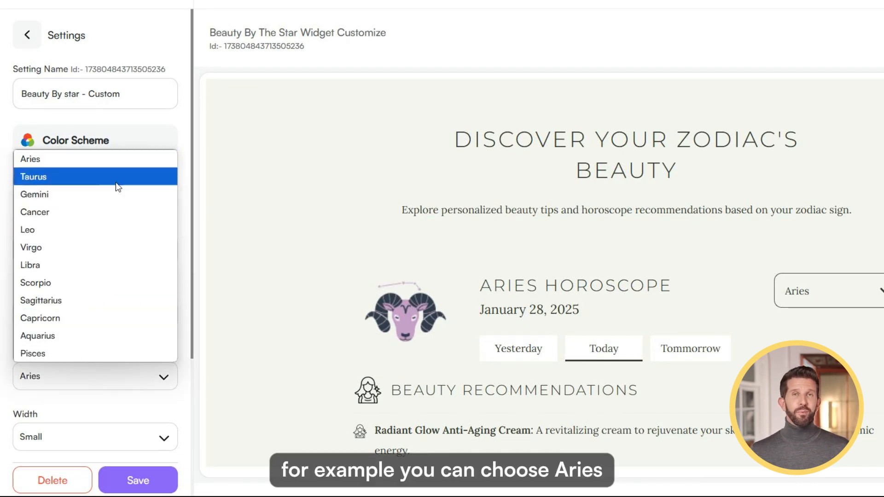
{"action": "left_click", "coordinate": [117, 160]}
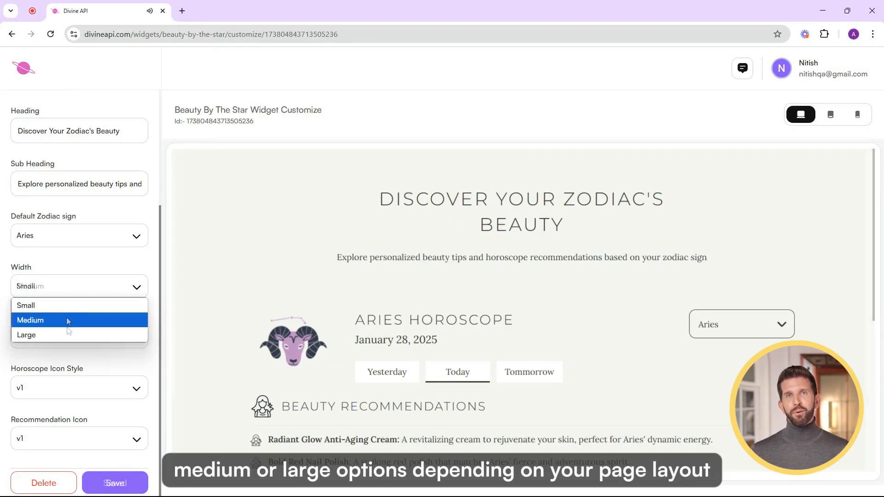
{"action": "left_click", "coordinate": [67, 336]}
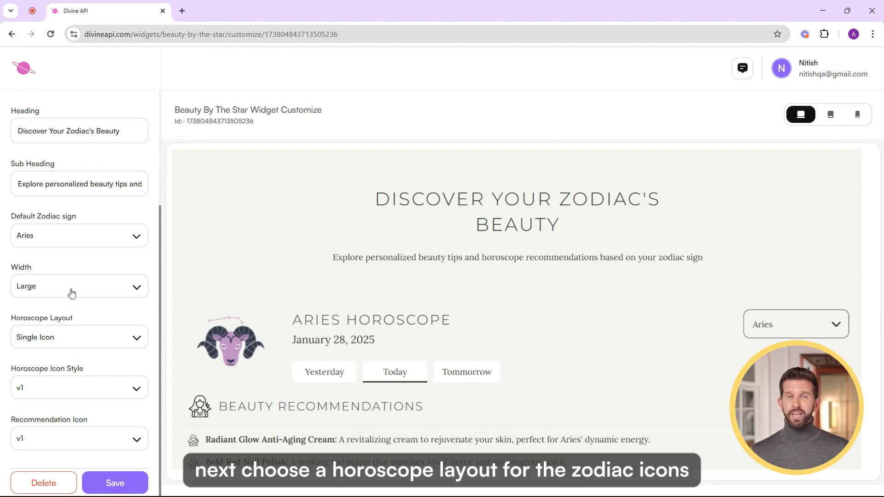
Set the horoscope layout to Carousel Icon and the horoscope icon style to v4, trying v2 and v3 first.
{"action": "left_click", "coordinate": [74, 342]}
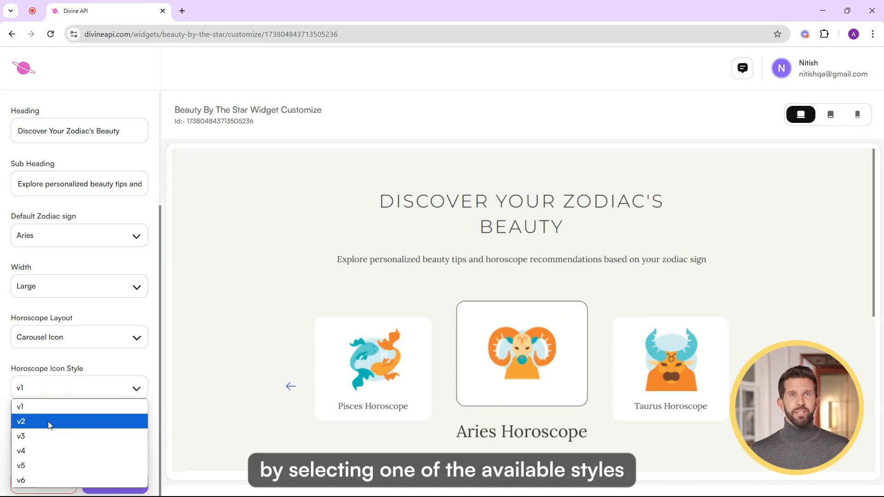
{"action": "left_click", "coordinate": [49, 420]}
{"action": "left_click", "coordinate": [59, 392]}
{"action": "left_click", "coordinate": [62, 437]}
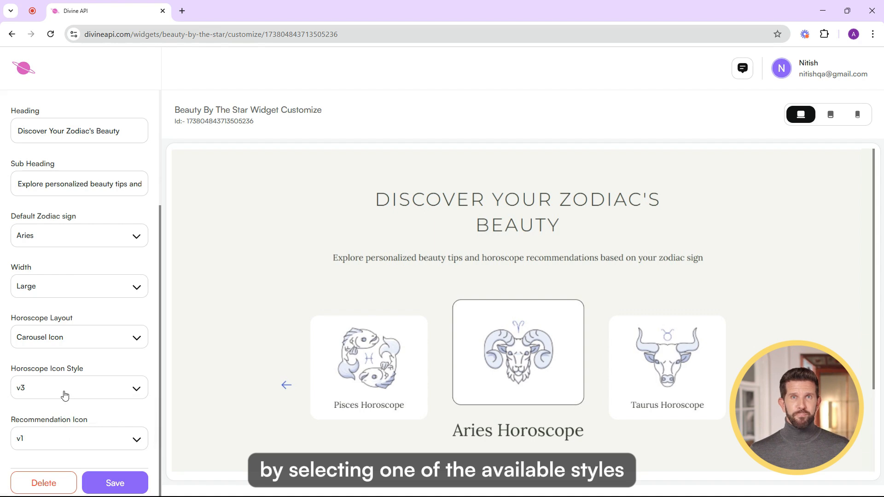
{"action": "left_click", "coordinate": [65, 396]}
{"action": "left_click", "coordinate": [62, 445]}
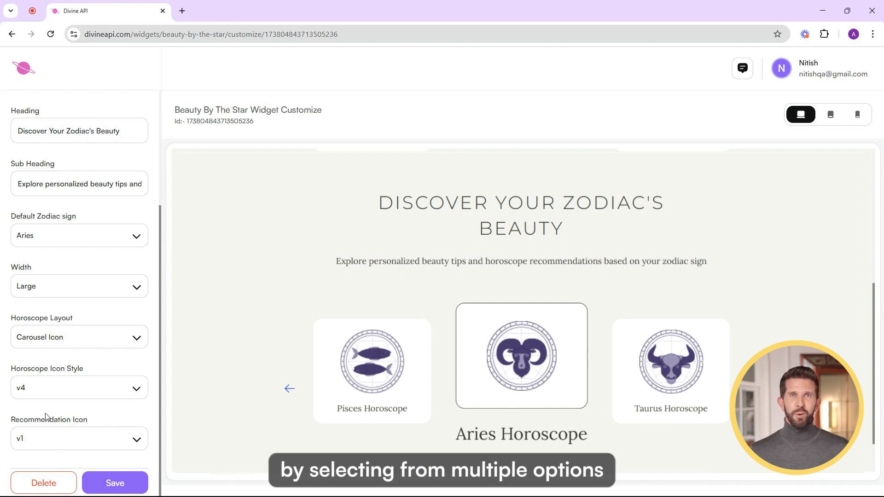
Set the recommendation icon to v5.
{"action": "left_click", "coordinate": [47, 435]}
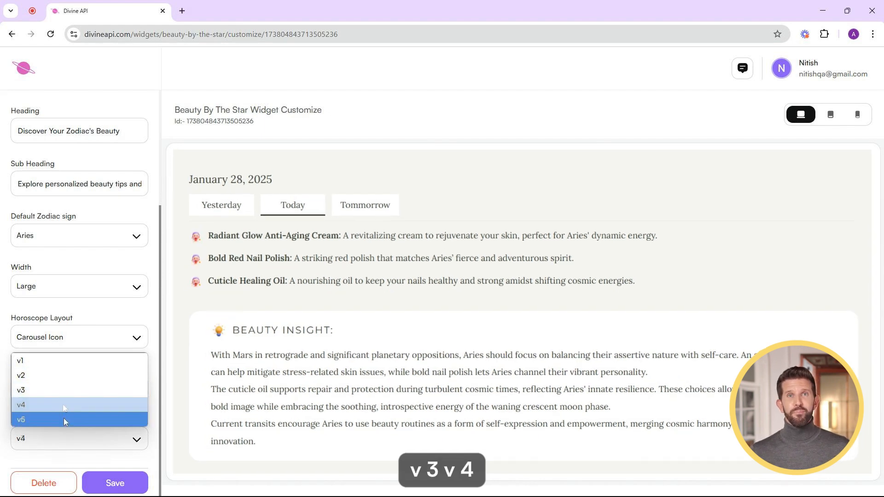
{"action": "left_click", "coordinate": [64, 419]}
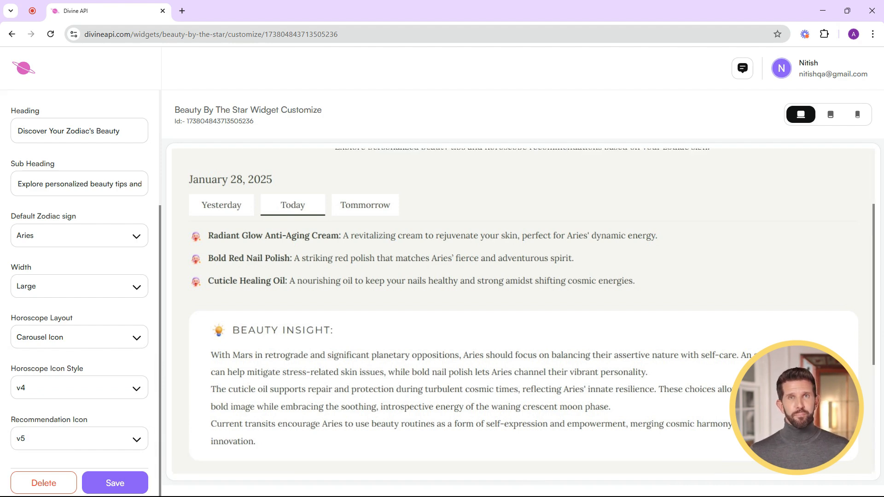
Check the customized widget's preview, including the tablet and mobile views.
{"action": "scroll", "coordinate": [524, 310], "scroll_direction": "down", "scroll_amount": 5}
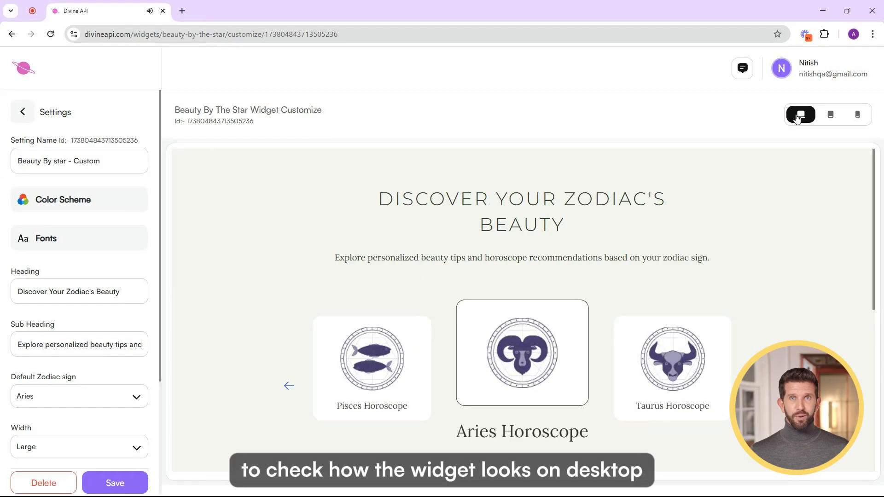
{"action": "left_click", "coordinate": [831, 114]}
{"action": "left_click", "coordinate": [856, 115]}
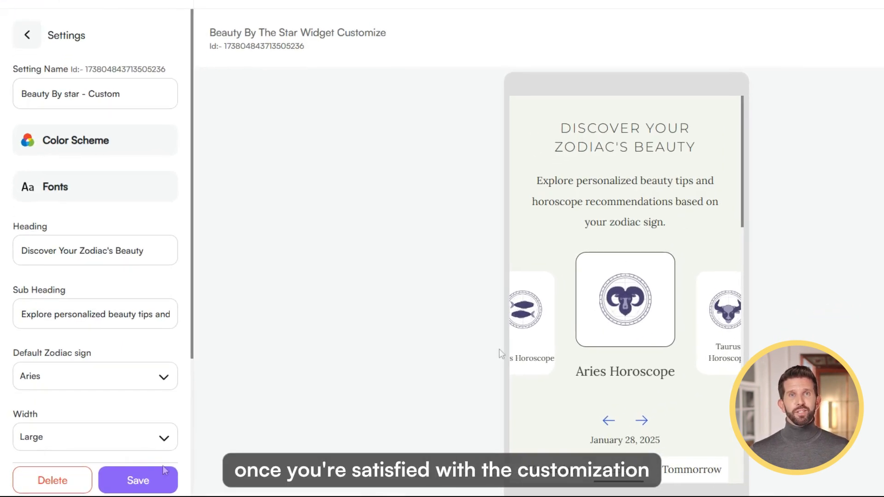
Save the customized setting and return to the Beauty By The Star widget overview.
{"action": "left_click", "coordinate": [165, 470]}
{"action": "left_click", "coordinate": [27, 35]}
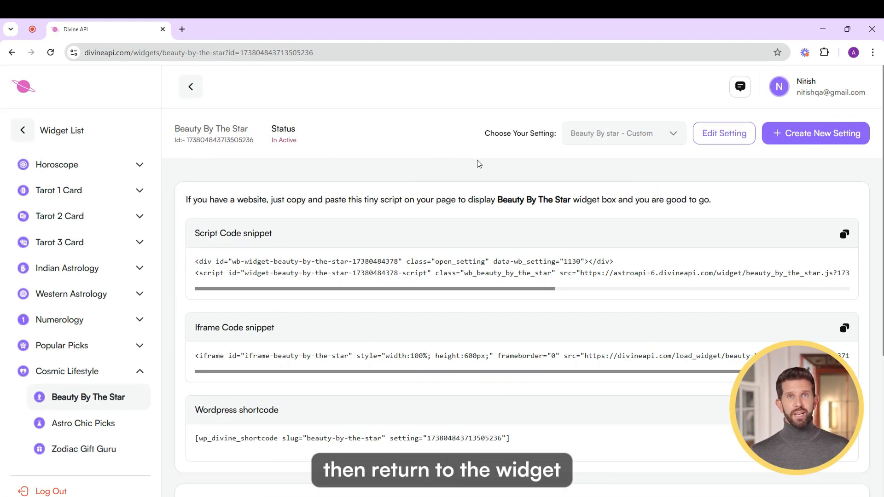
Look over the customized widget's overview page and copy its script code snippet.
{"action": "scroll", "coordinate": [478, 165], "scroll_direction": "down", "scroll_amount": 10}
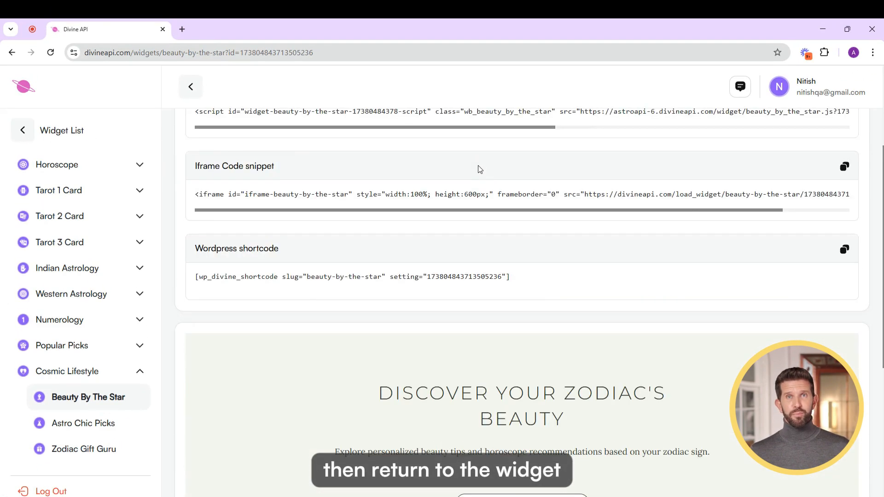
{"action": "scroll", "coordinate": [498, 253], "scroll_direction": "up", "scroll_amount": 10}
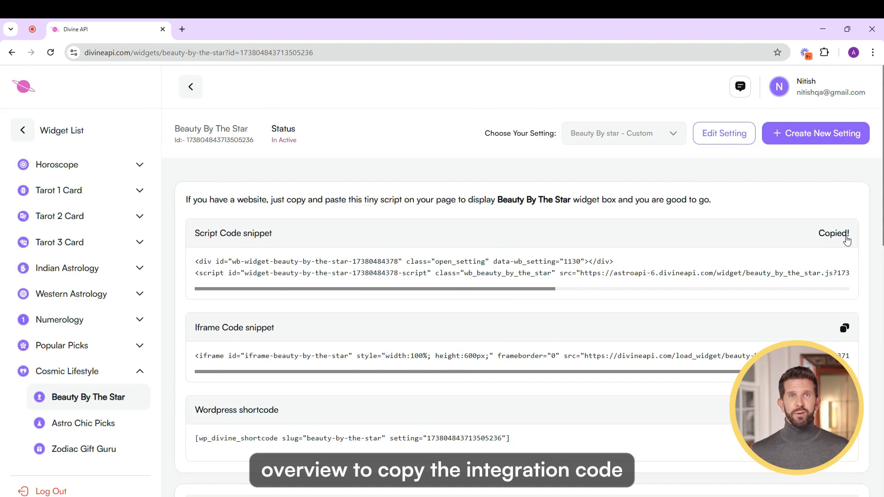